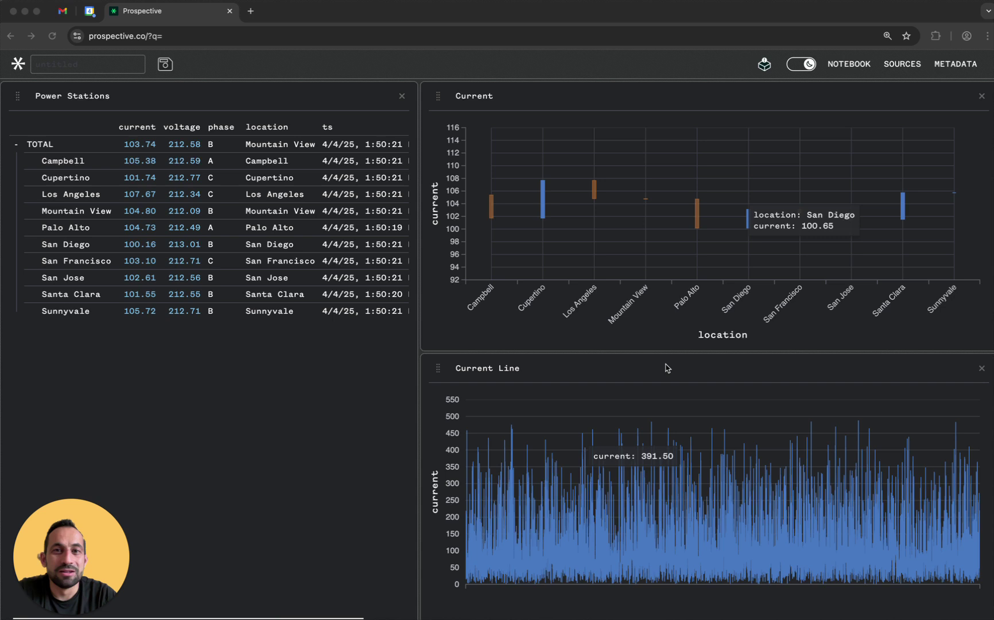
# - Switch to Visual Studio Code and open producer.js from the node folder
pyautogui.press('super+Tab')
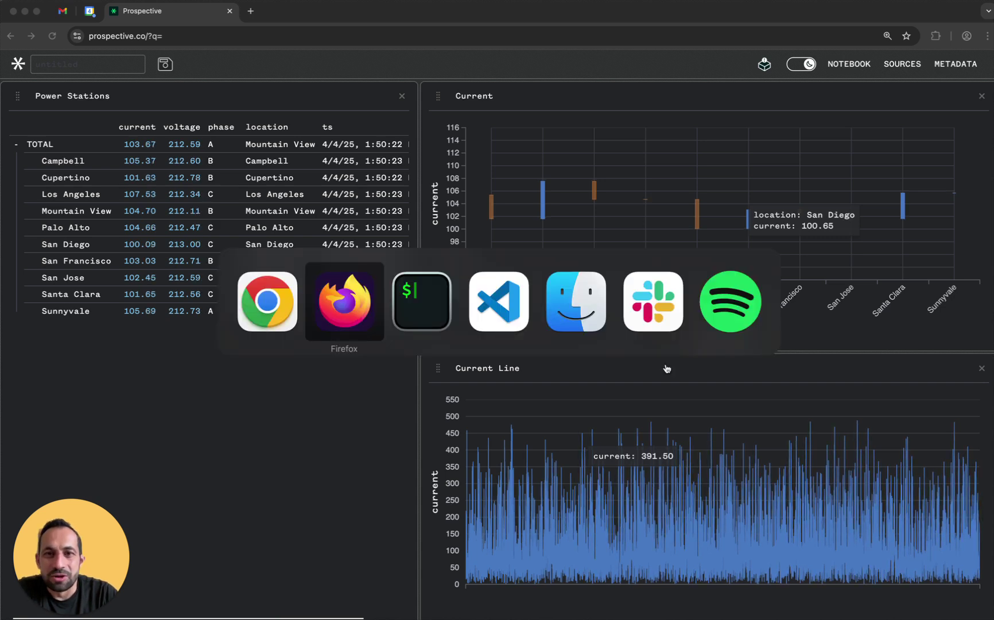
pyautogui.press('super+Tab')
pyautogui.press('super+Tab')
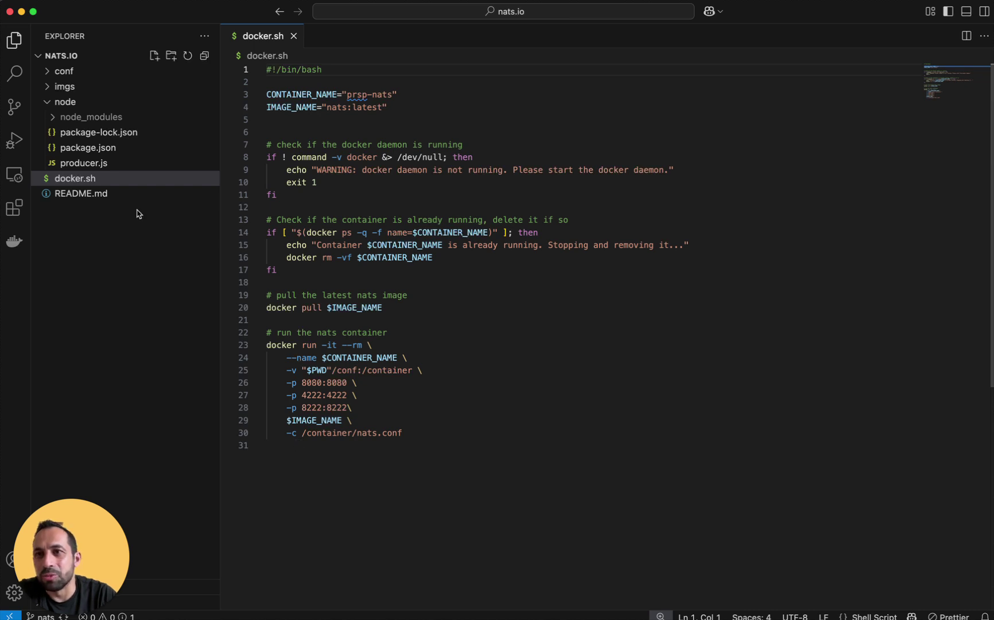
pyautogui.click(79, 166)
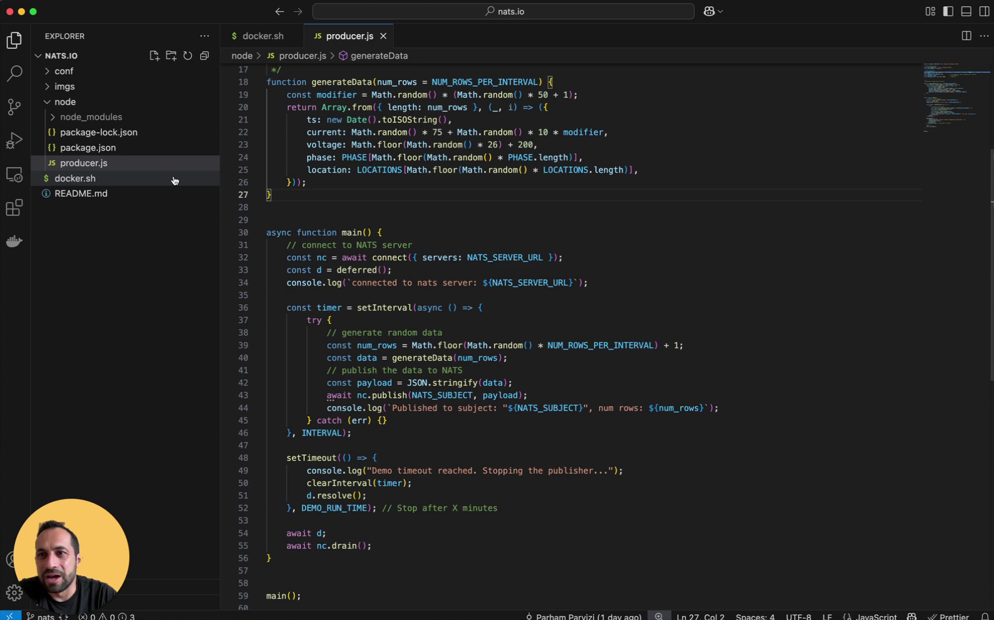
# - Review producer.js: the NATS configuration, demo parameters, generateData function and the publishing loop in main
pyautogui.scroll(5, 347, 104)
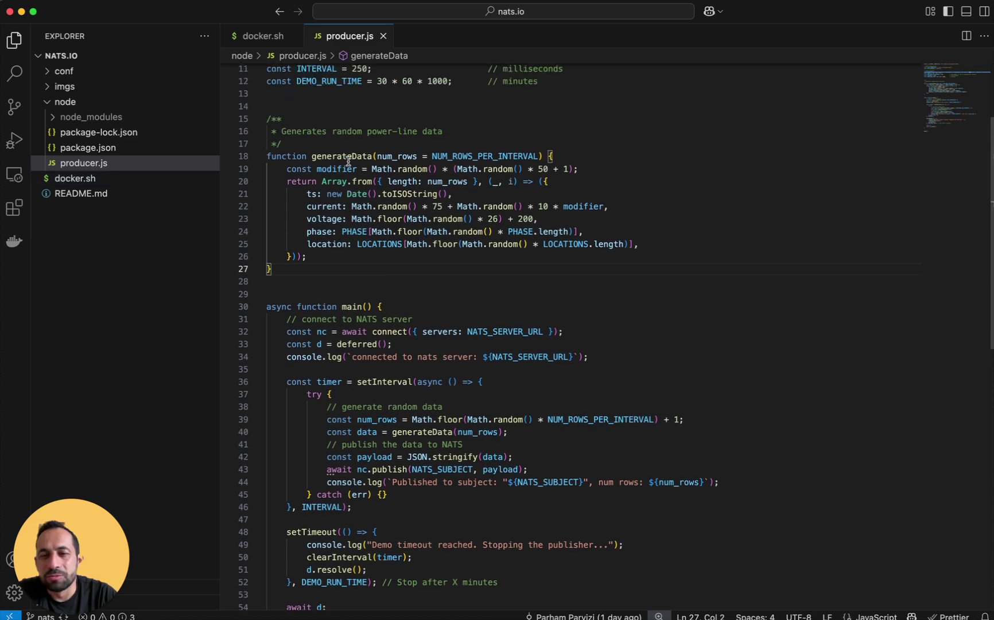
pyautogui.scroll(-1, 349, 163)
pyautogui.scroll(1, 351, 154)
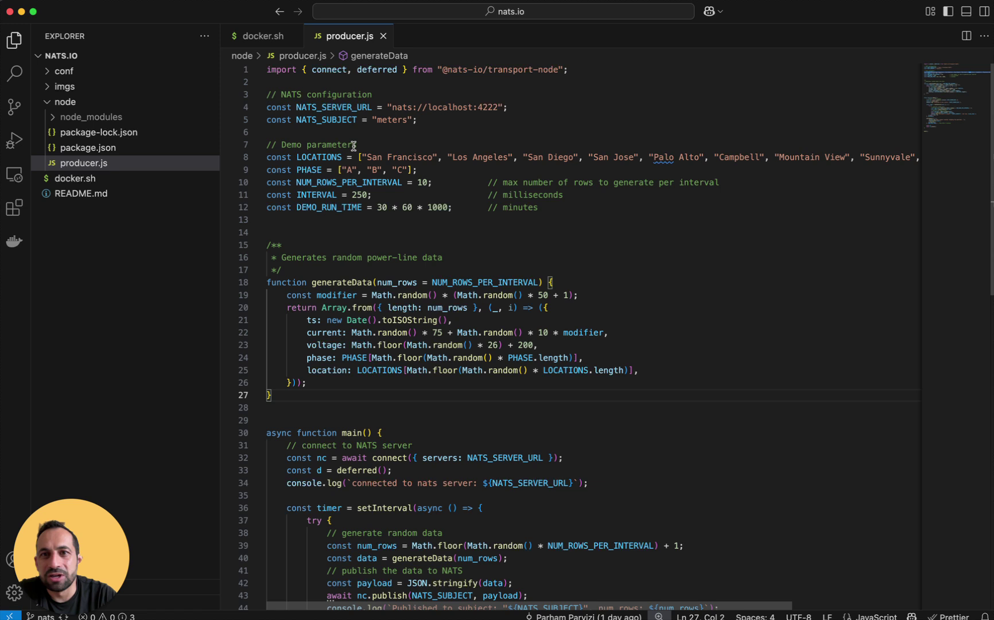
pyautogui.click(519, 70)
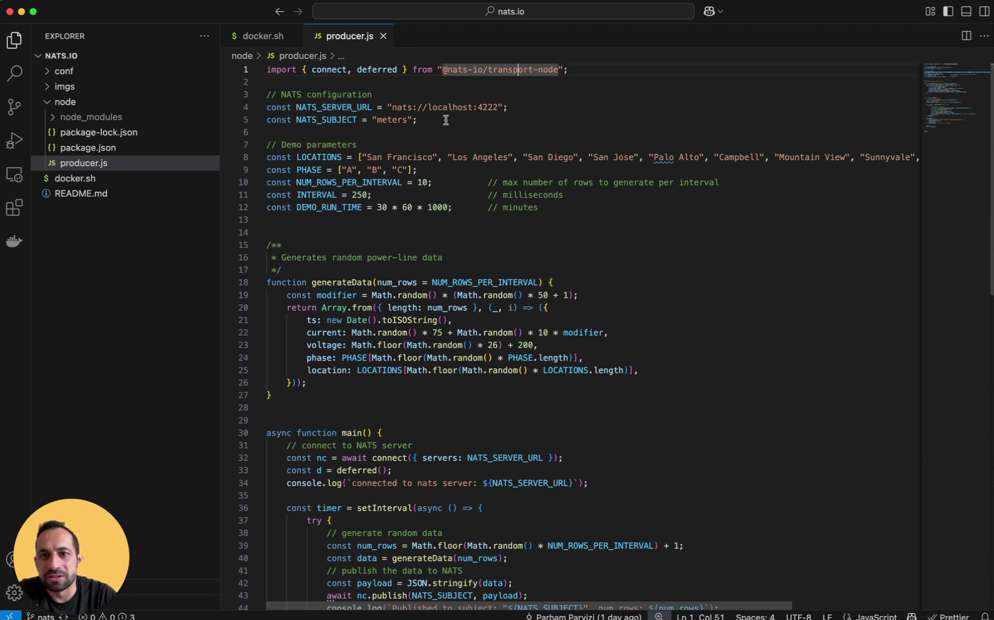
pyautogui.scroll(-3, 384, 194)
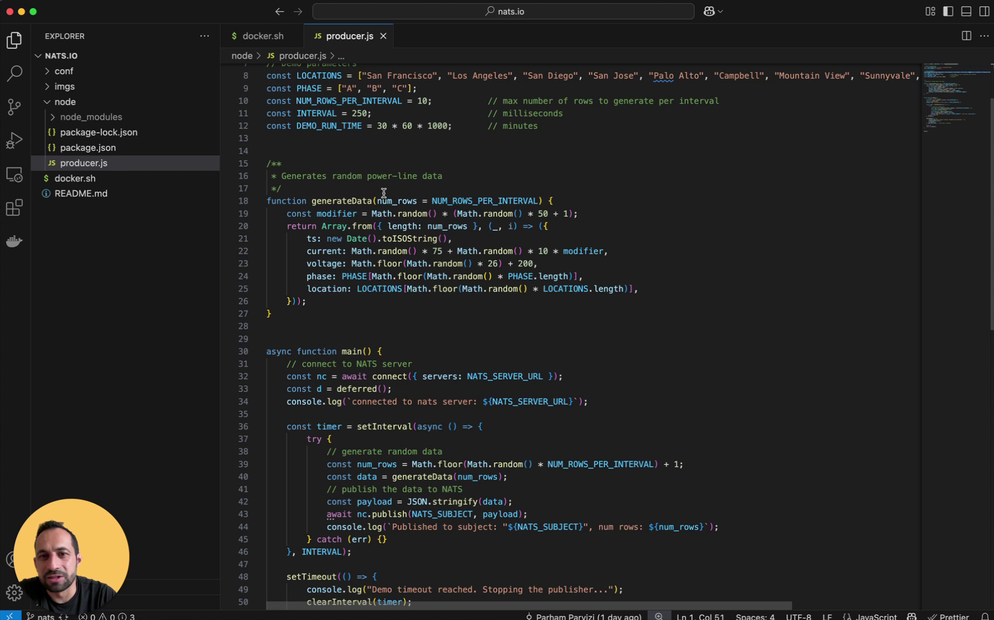
pyautogui.moveTo(339, 200)
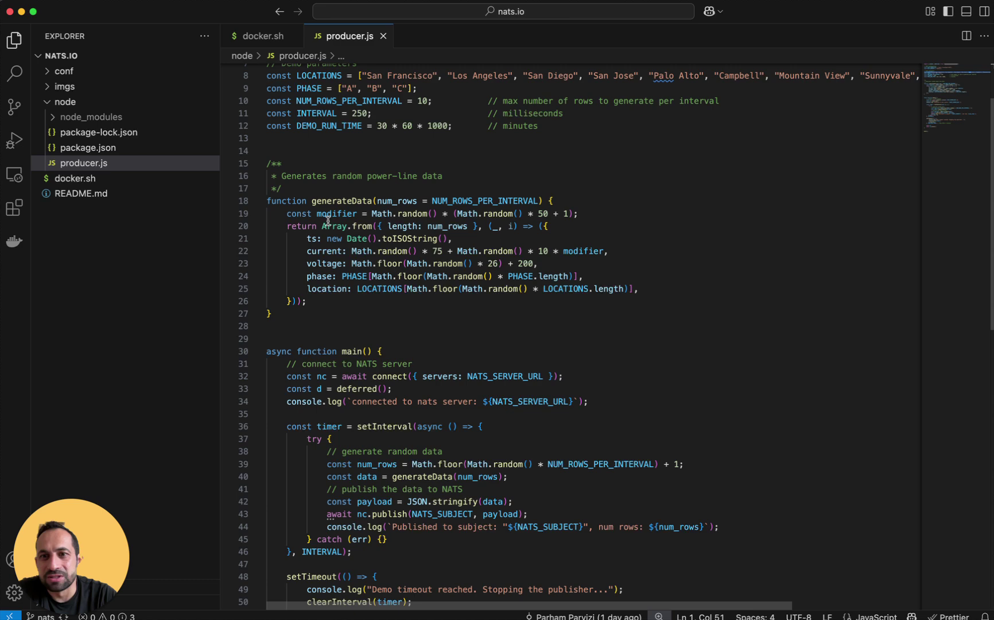
pyautogui.moveTo(318, 275)
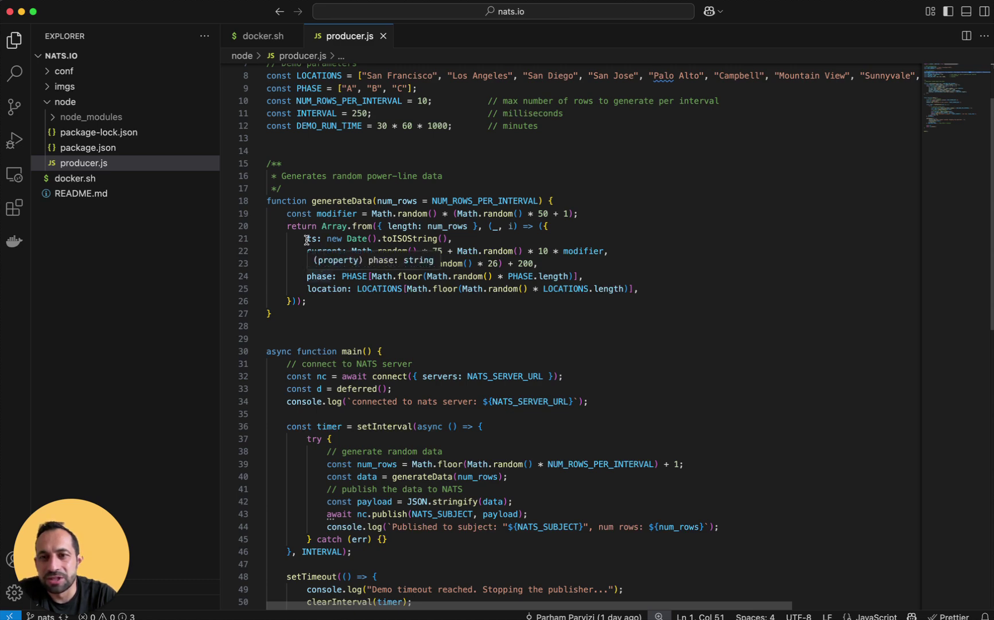
pyautogui.scroll(-5, 330, 292)
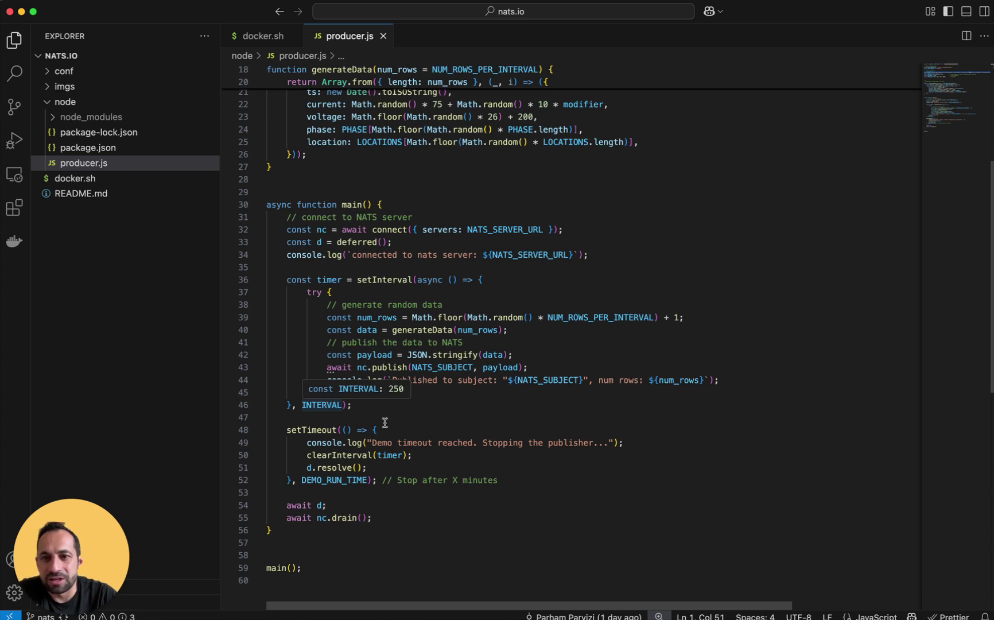
# - Switch to the terminal and stop the NATS server running from docker.sh
pyautogui.press('super+Tab')
pyautogui.press('super+Tab')
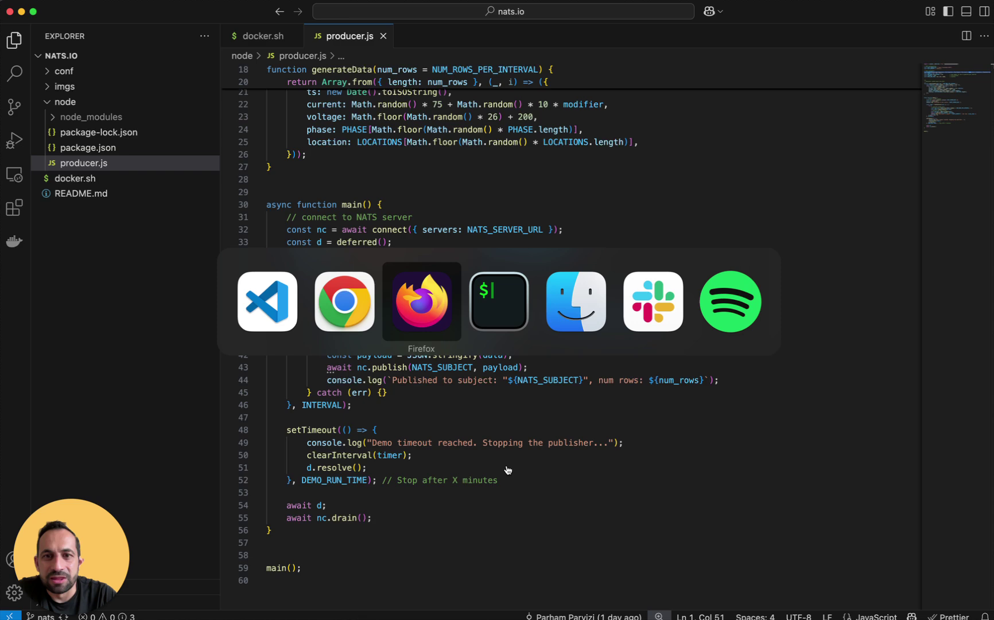
pyautogui.press('super+Tab')
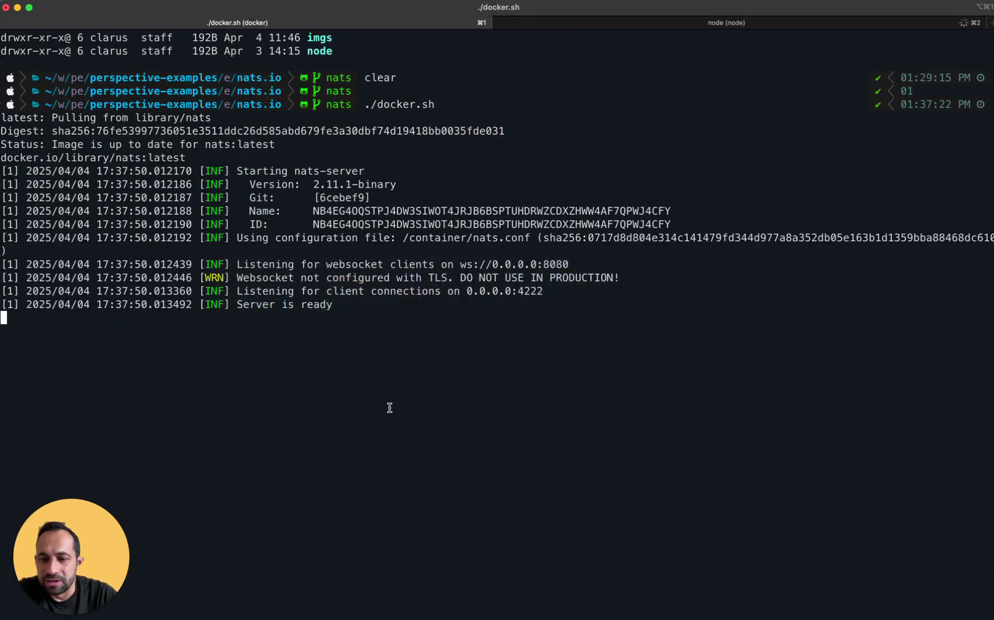
pyautogui.hotkey('ctrl', 'c')
# - List all Docker containers with docker ps -a and start the NATS server with ./docker.sh
pyautogui.write('docker ')
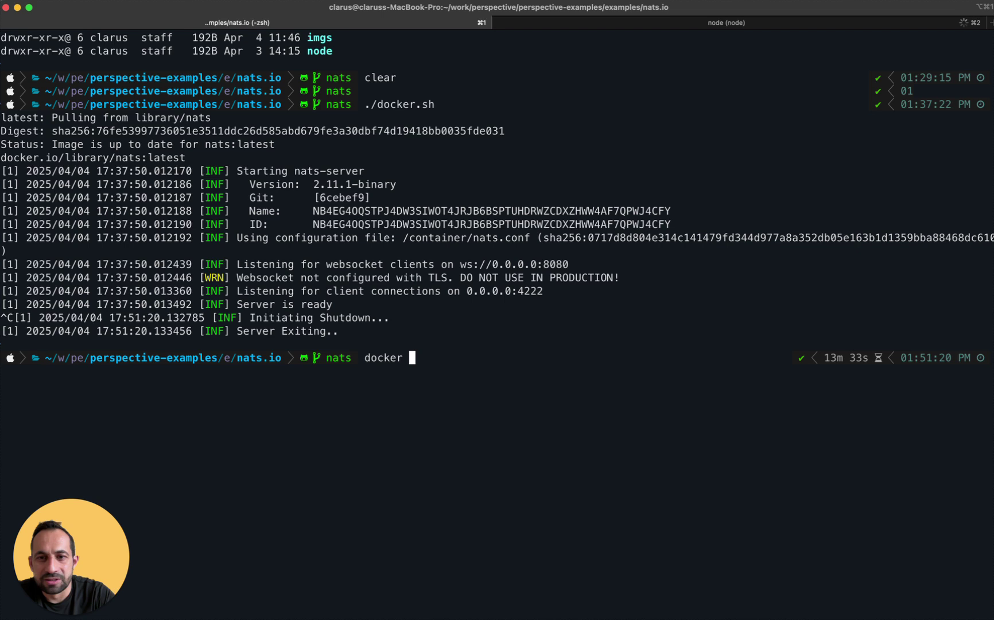
pyautogui.write('ps -a')
pyautogui.press('Return')
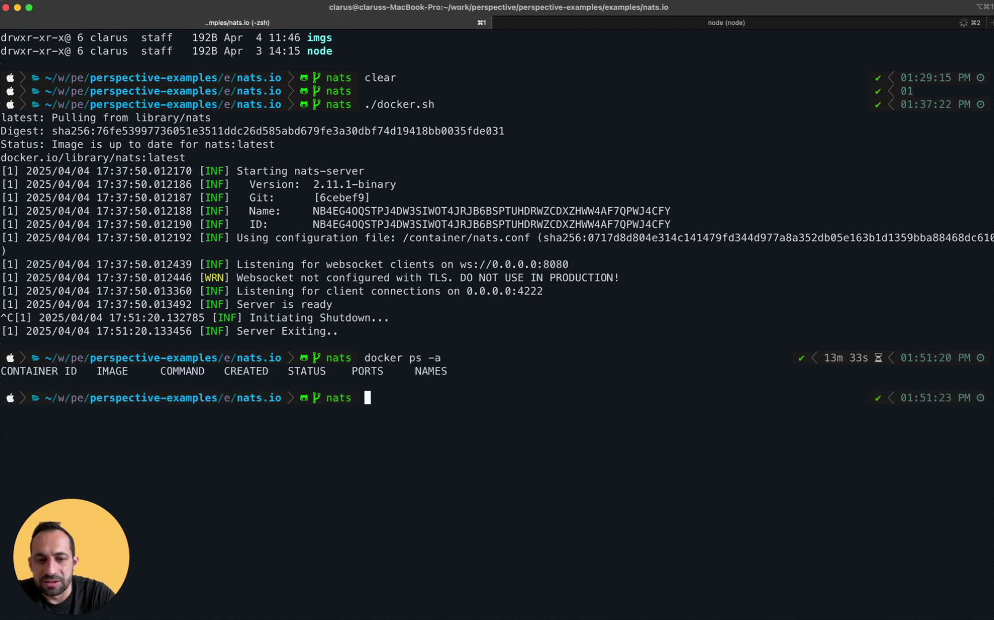
pyautogui.write('./docker.sh')
pyautogui.press('Return')
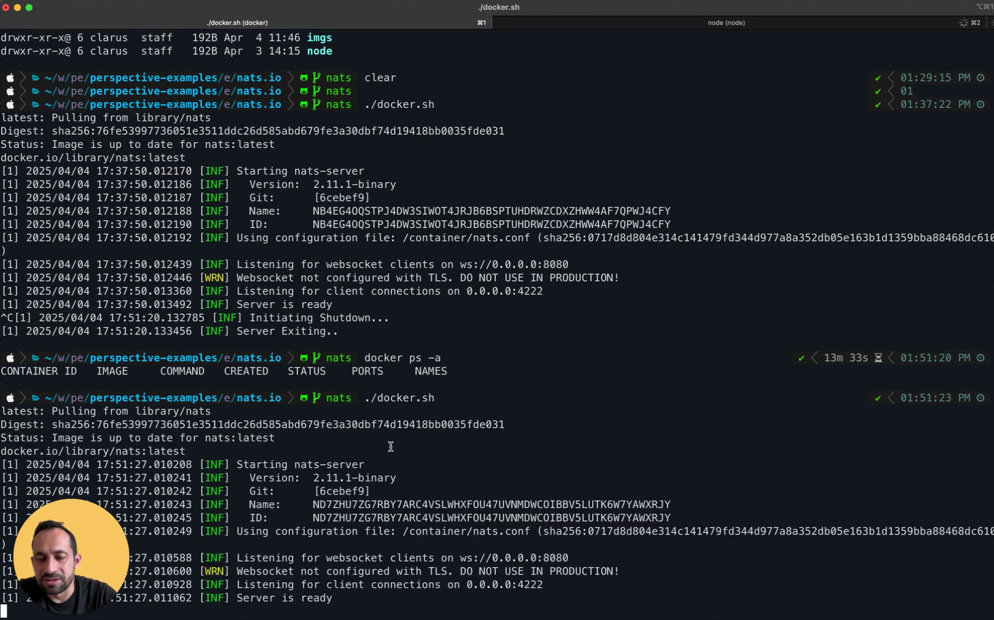
# - Stop the producer running in the second terminal session, then clear the screen and list the nats.io folder's contents with ll
pyautogui.click(575, 23)
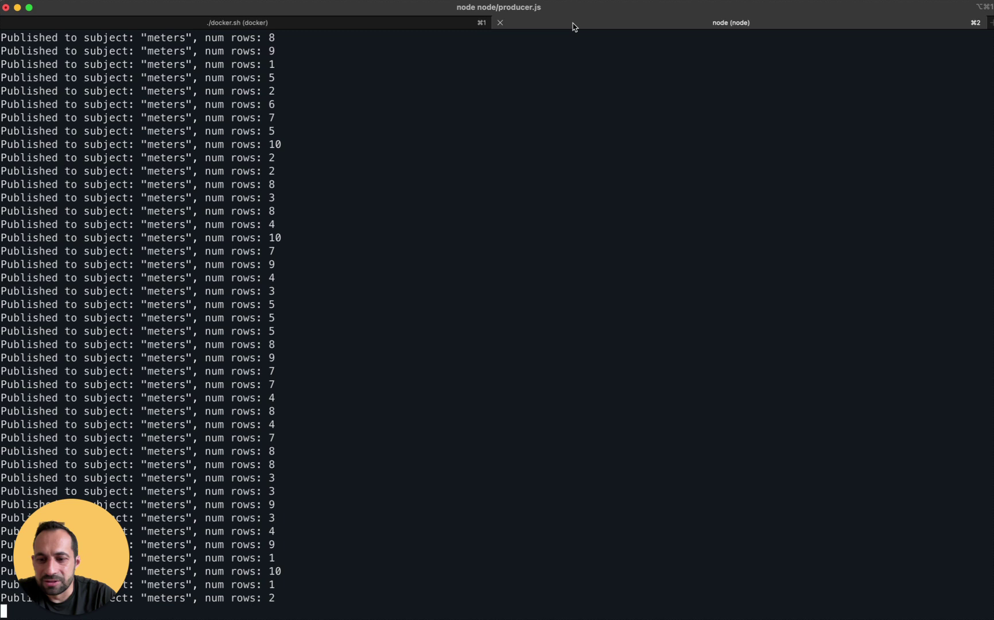
pyautogui.hotkey('ctrl', 'c')
pyautogui.write('clear')
pyautogui.press('Return')
pyautogui.write('ll')
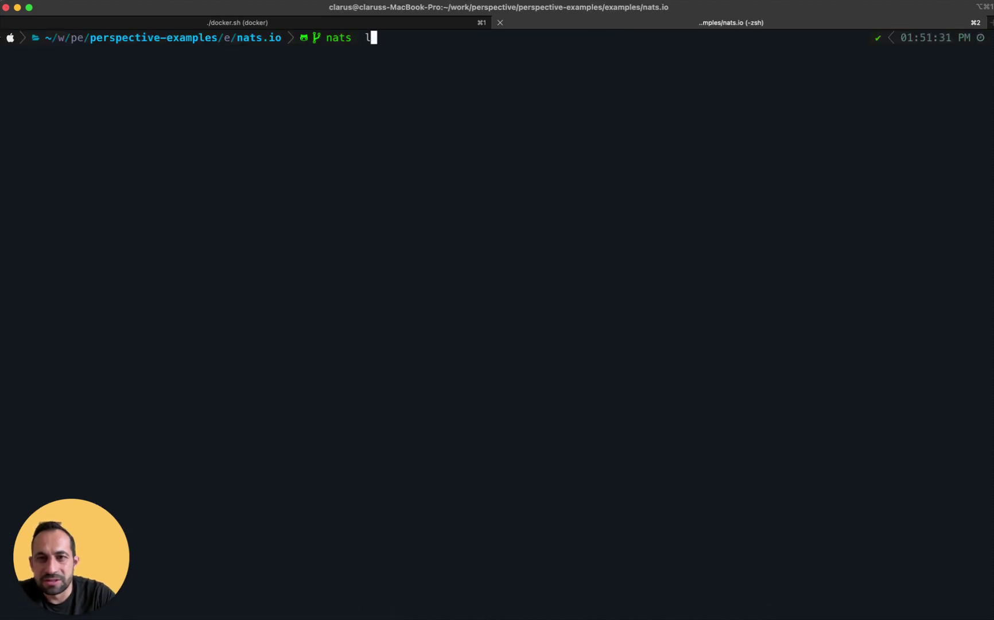
pyautogui.press('Return')
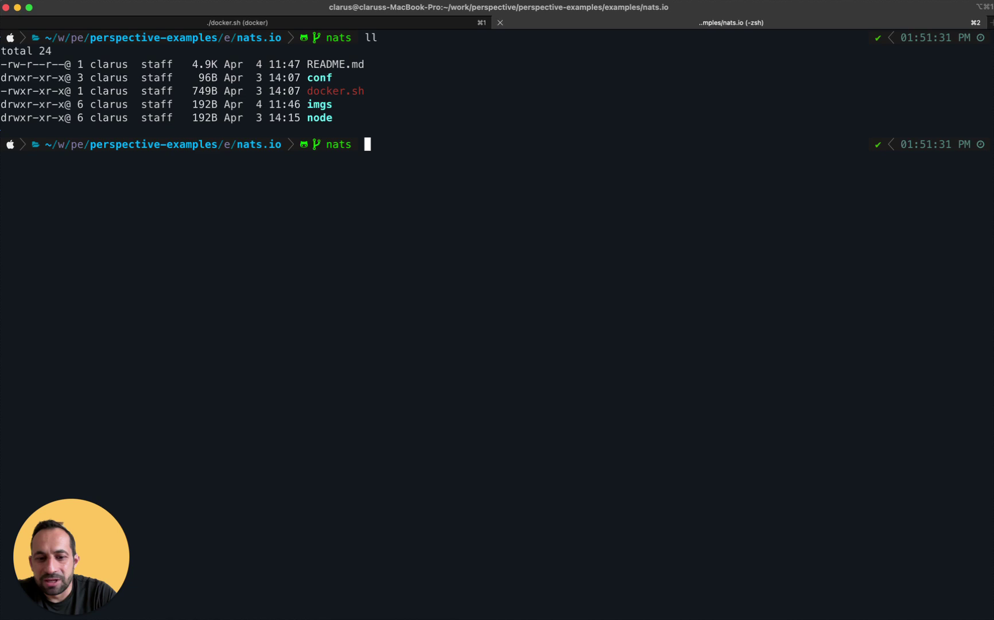
# - Change into the node folder and run the data producer with node producer.js
pyautogui.write('cd node')
pyautogui.press('Return')
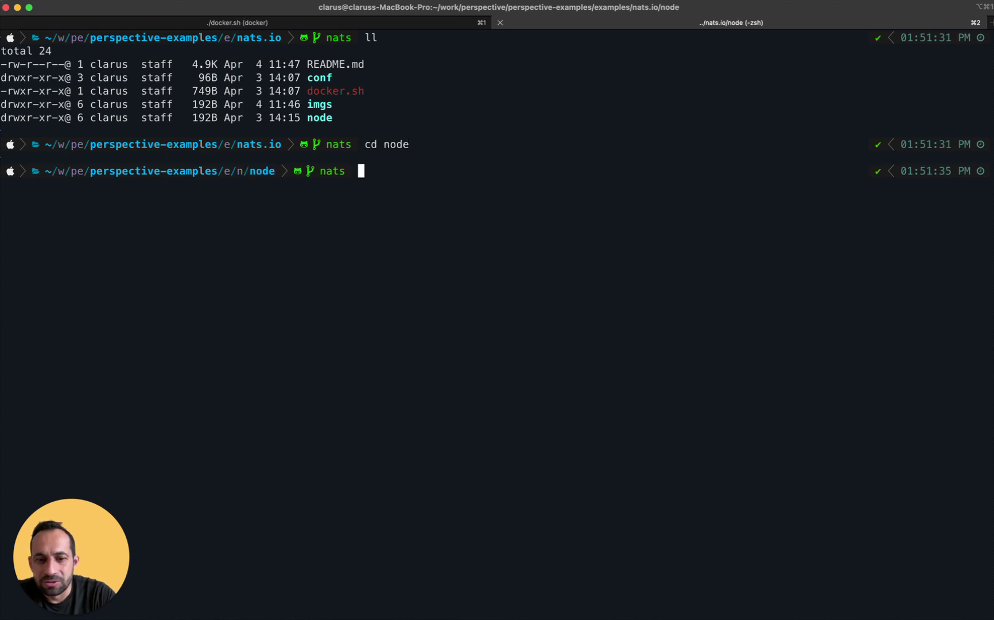
pyautogui.write('node pro')
pyautogui.press('Tab')
pyautogui.press('Return')
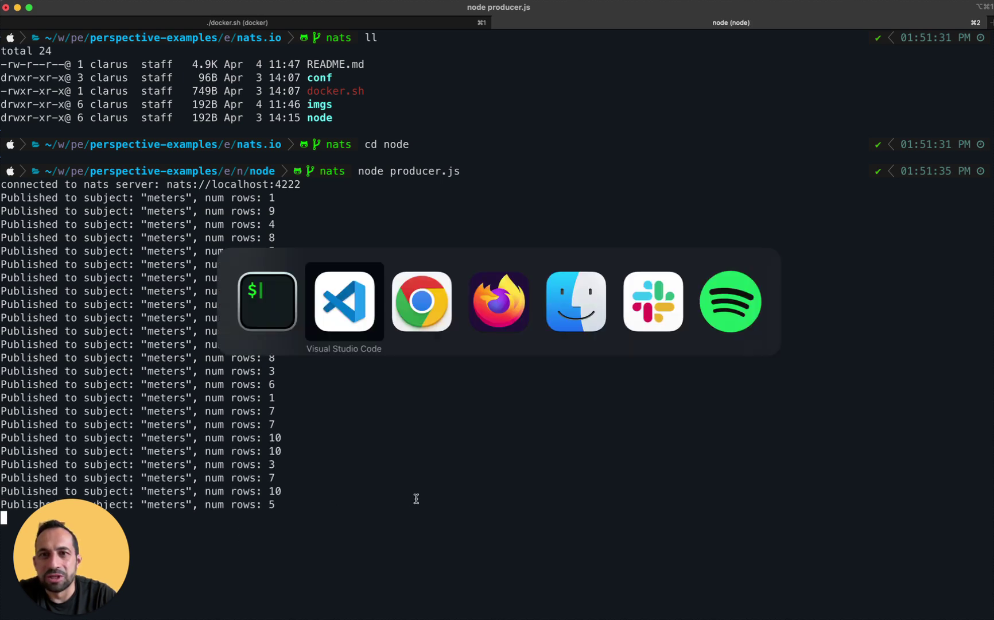
# - Switch to Chrome and create a new project from the Prospective home page
pyautogui.press('super+Tab')
pyautogui.press('super+Tab')
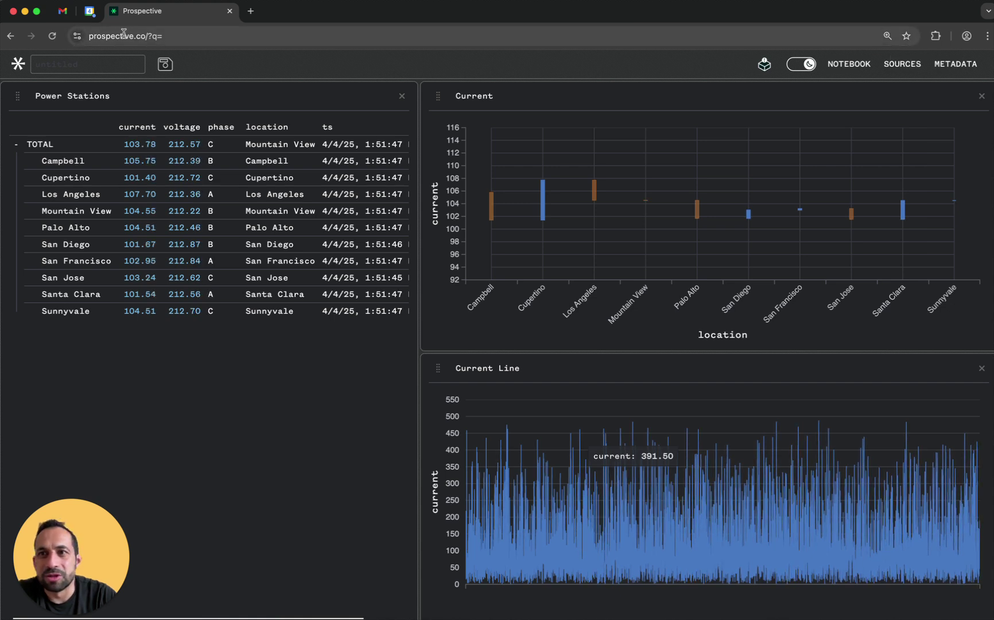
pyautogui.click(17, 66)
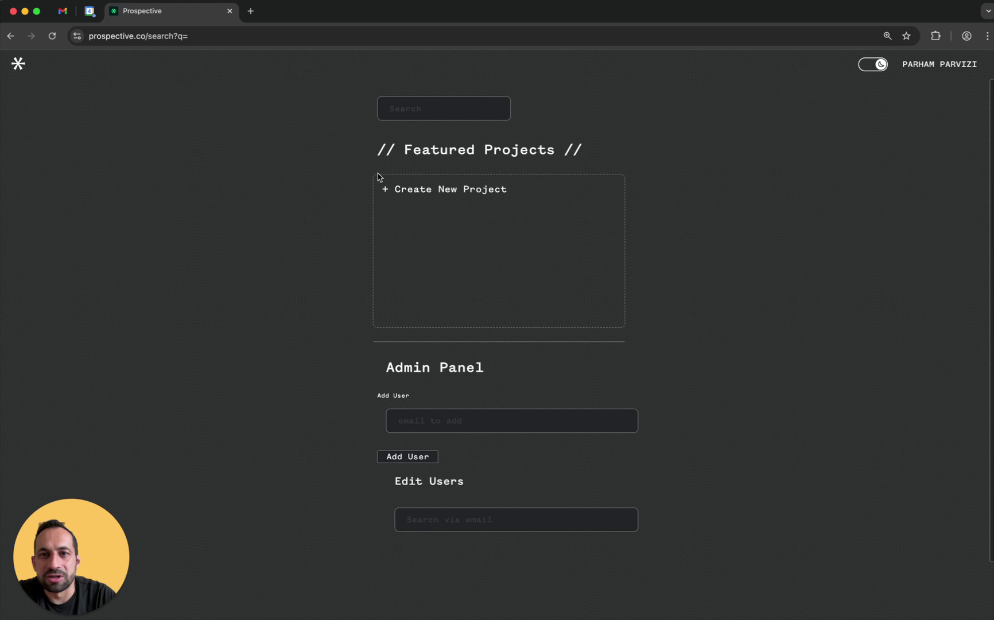
pyautogui.click(428, 221)
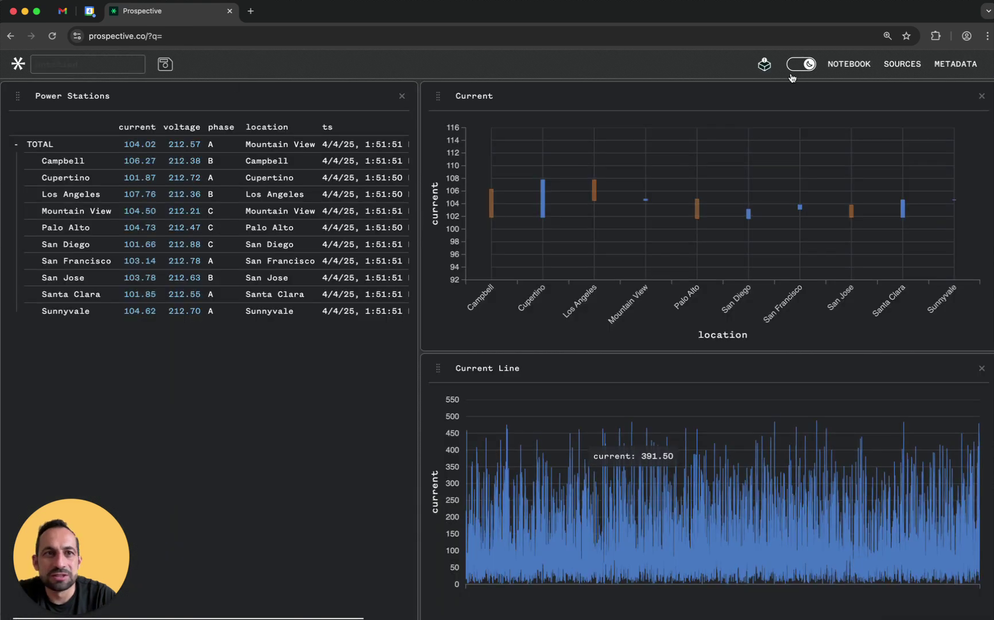
pyautogui.click(18, 64)
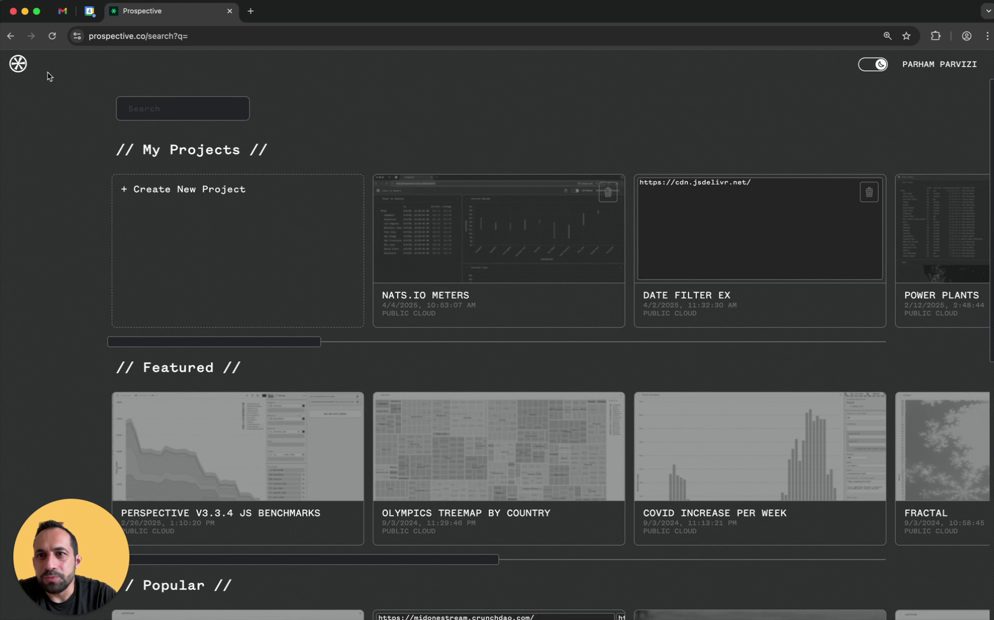
pyautogui.click(266, 236)
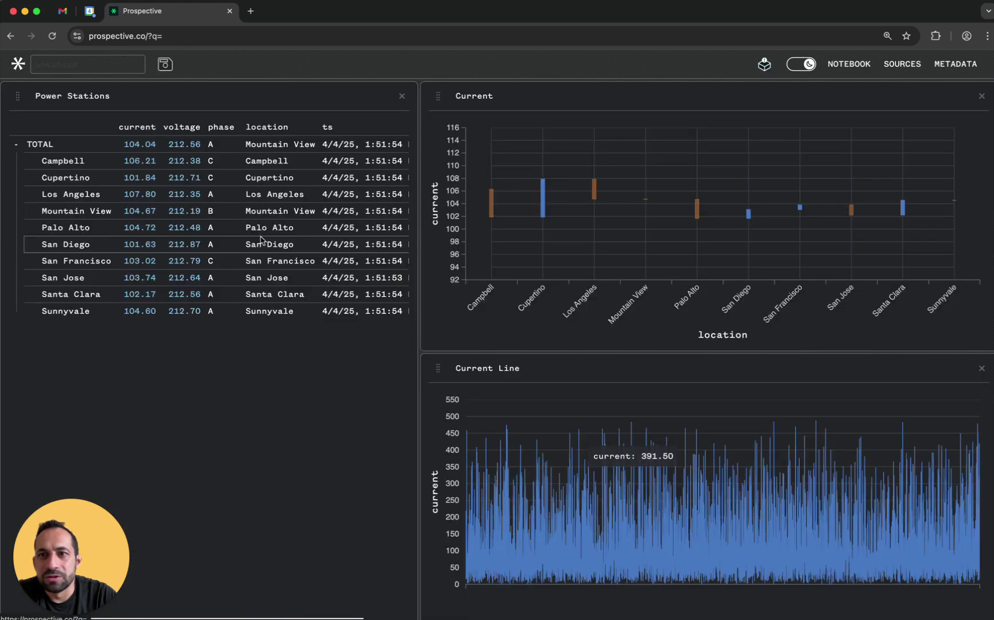
pyautogui.click(10, 36)
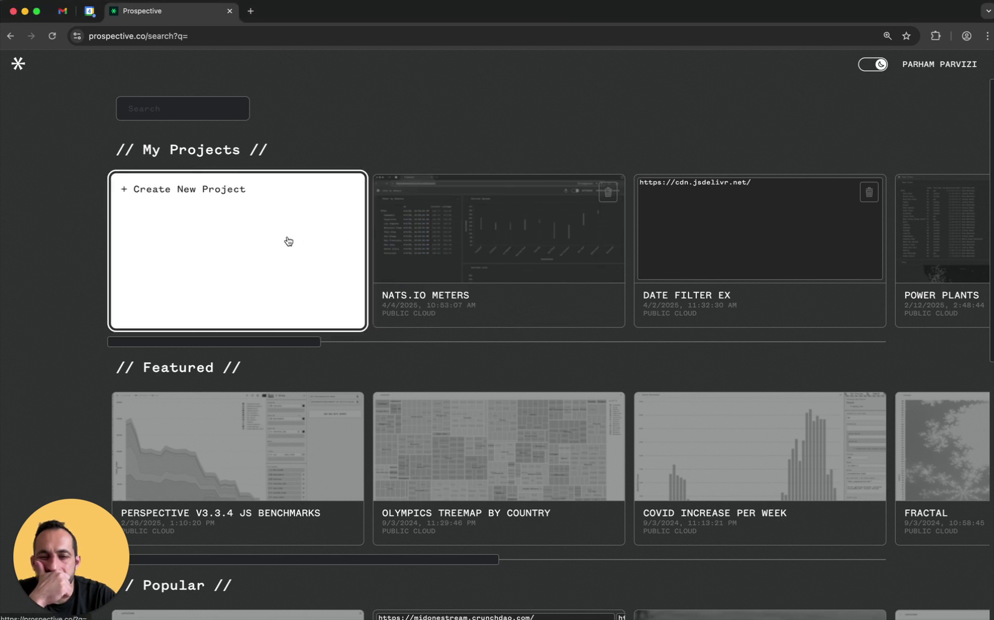
pyautogui.click(288, 241)
# - Delete the ws://localhost:8080 > meters table and its nats:// connection from the project's data sources
pyautogui.click(902, 64)
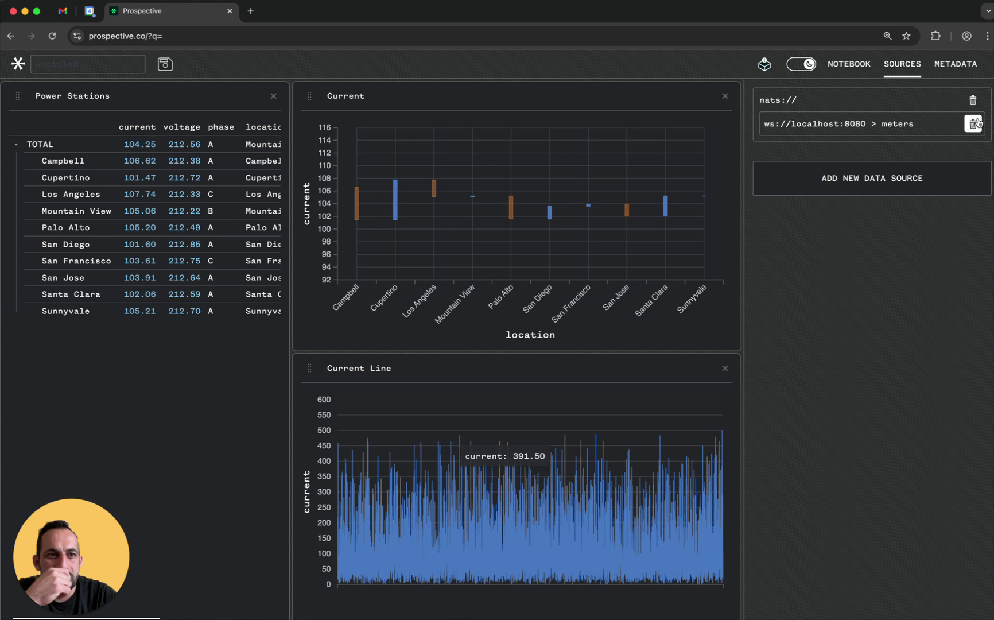
pyautogui.click(974, 123)
pyautogui.click(973, 99)
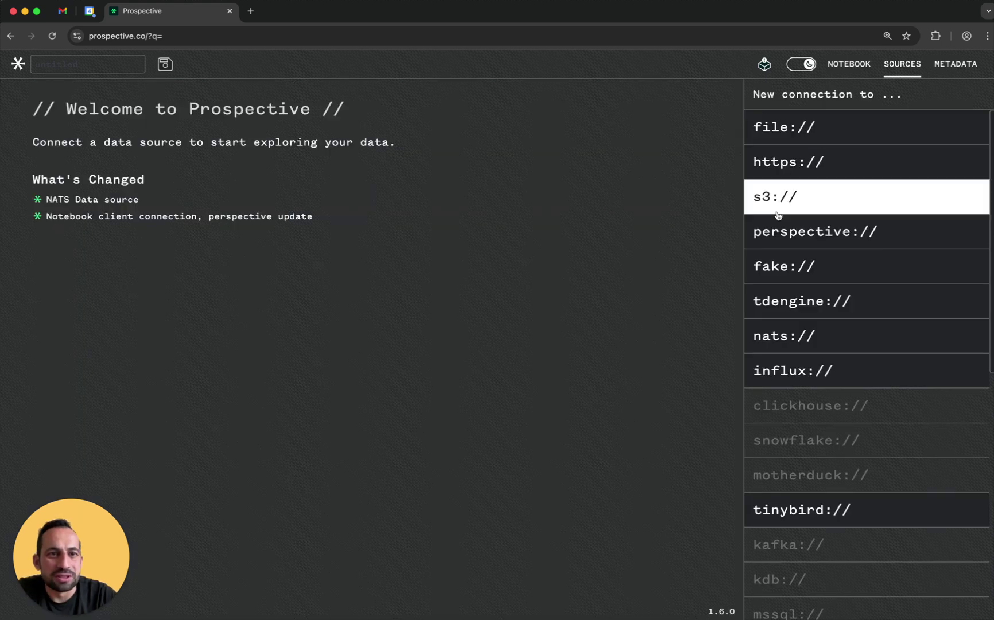
# - Connect a nats:// source with server ws://localhost:8080, subject meters and content type JSON, load its table, and close the sources view
pyautogui.click(762, 334)
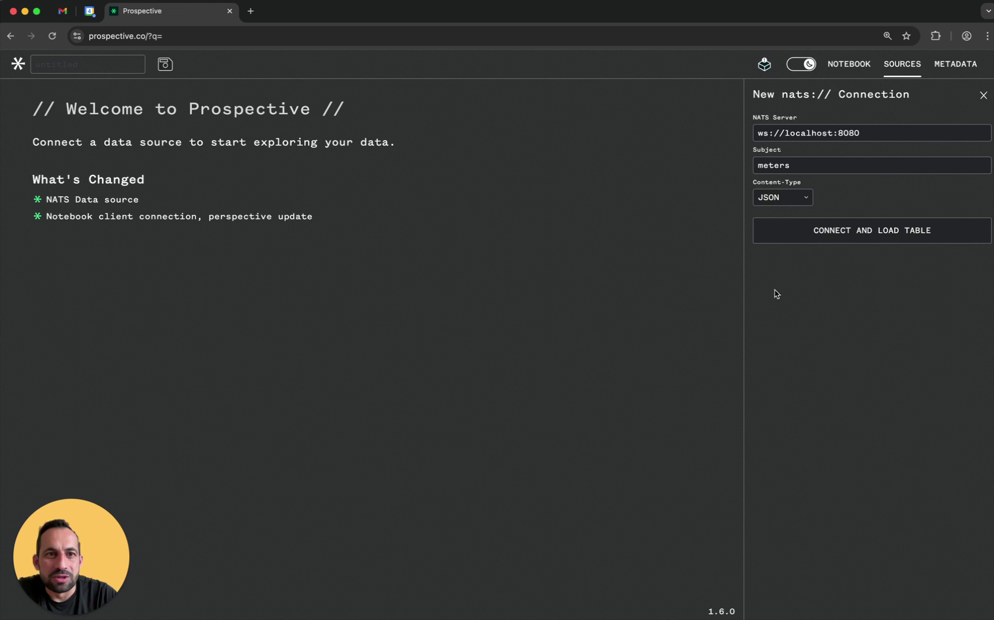
pyautogui.moveTo(744, 119); pyautogui.dragTo(581, 118)
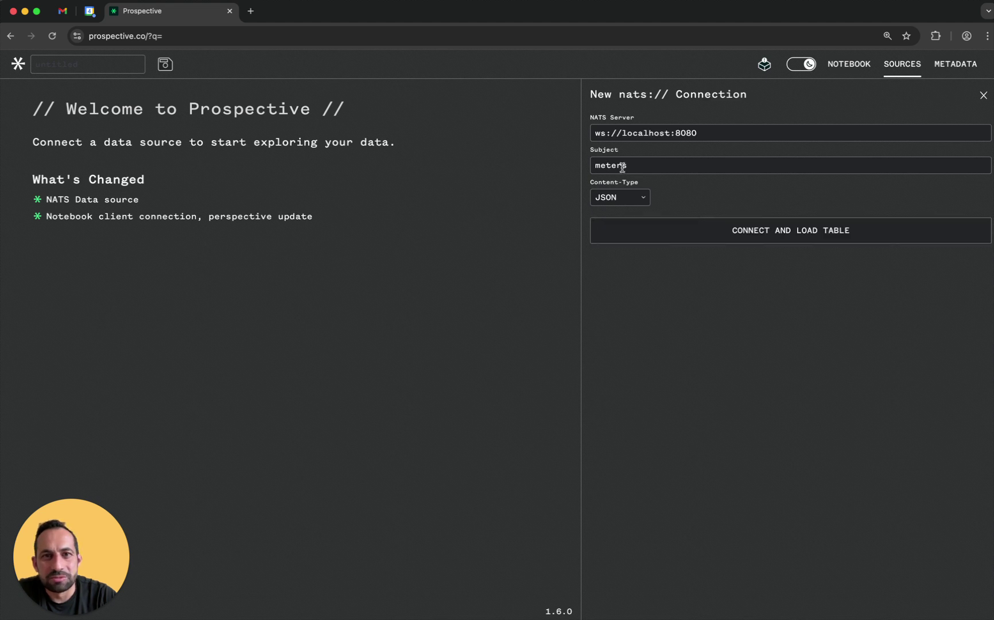
pyautogui.click(615, 238)
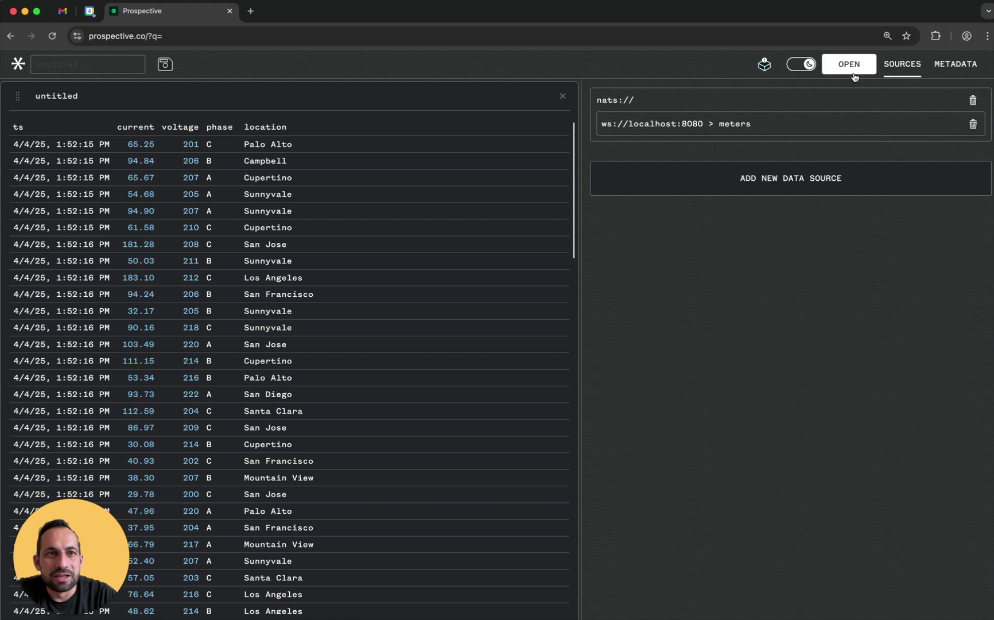
pyautogui.click(902, 64)
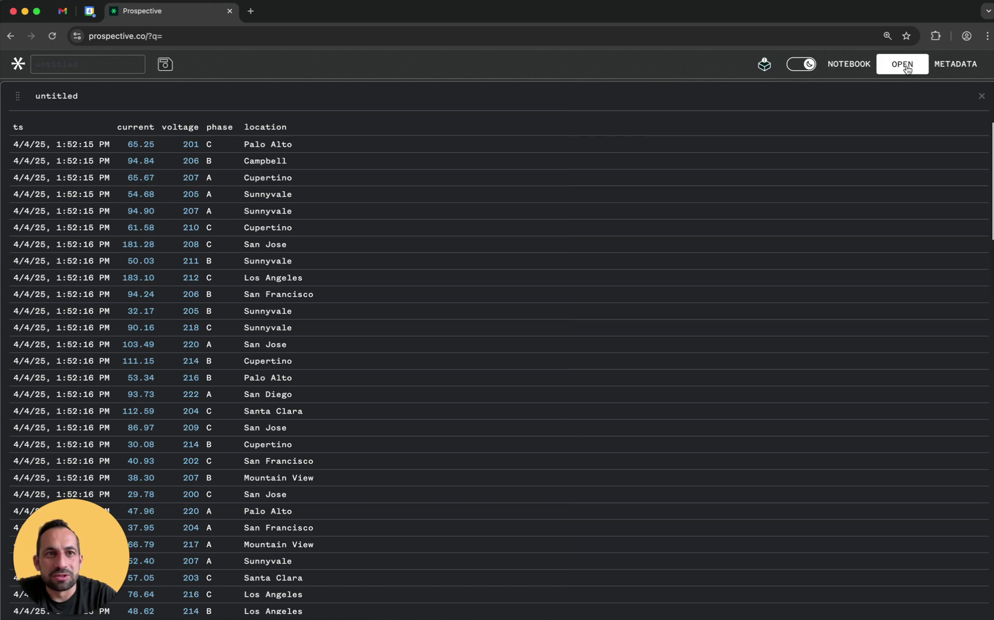
# - Open the untitled datagrid's settings, widen them, and group the rows by location
pyautogui.click(60, 98)
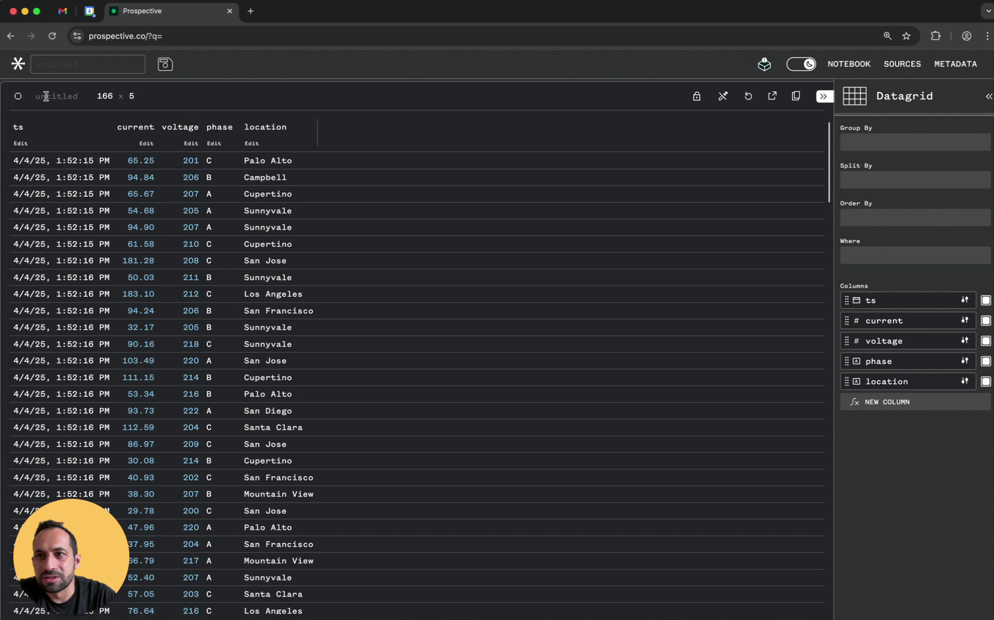
pyautogui.moveTo(831, 165); pyautogui.dragTo(552, 160)
pyautogui.click(584, 148)
pyautogui.write('lcoa')
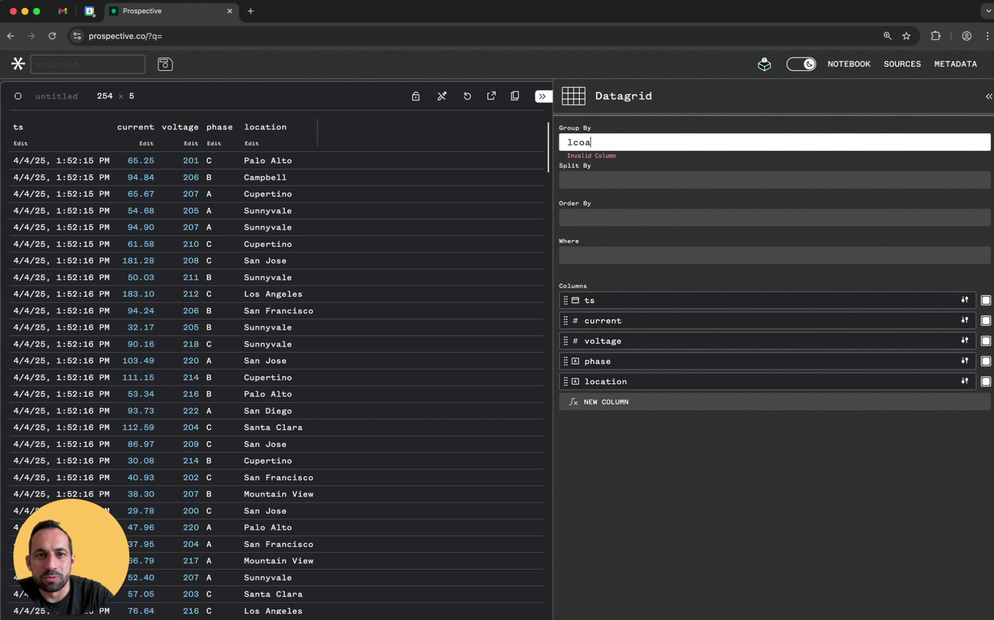
pyautogui.press('BackSpace')
pyautogui.press('BackSpace')
pyautogui.write('oca')
pyautogui.press('Return')
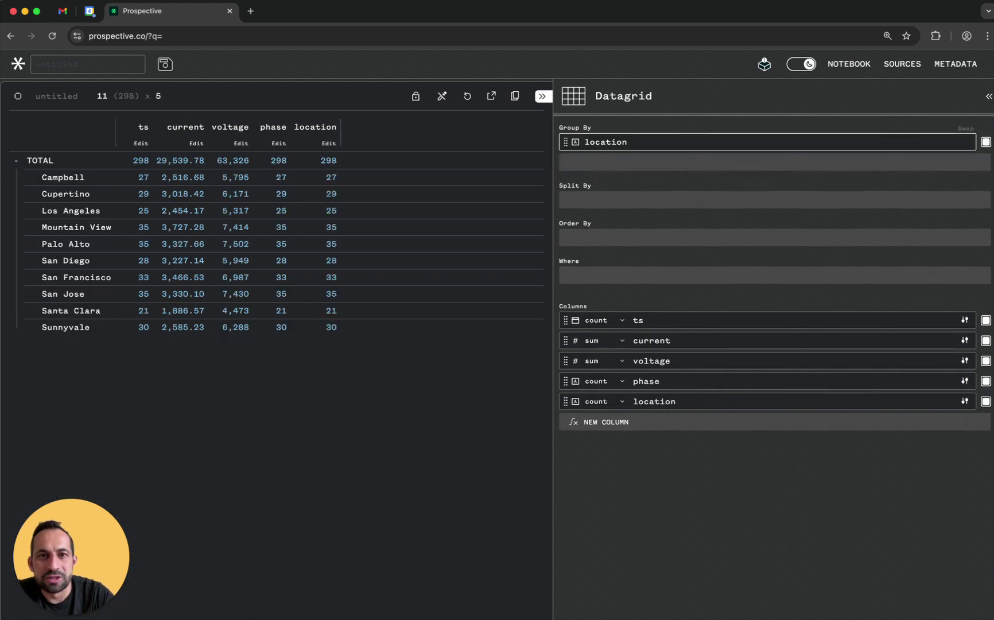
# - Split the location-grouped datagrid's columns by phase
pyautogui.click(563, 199)
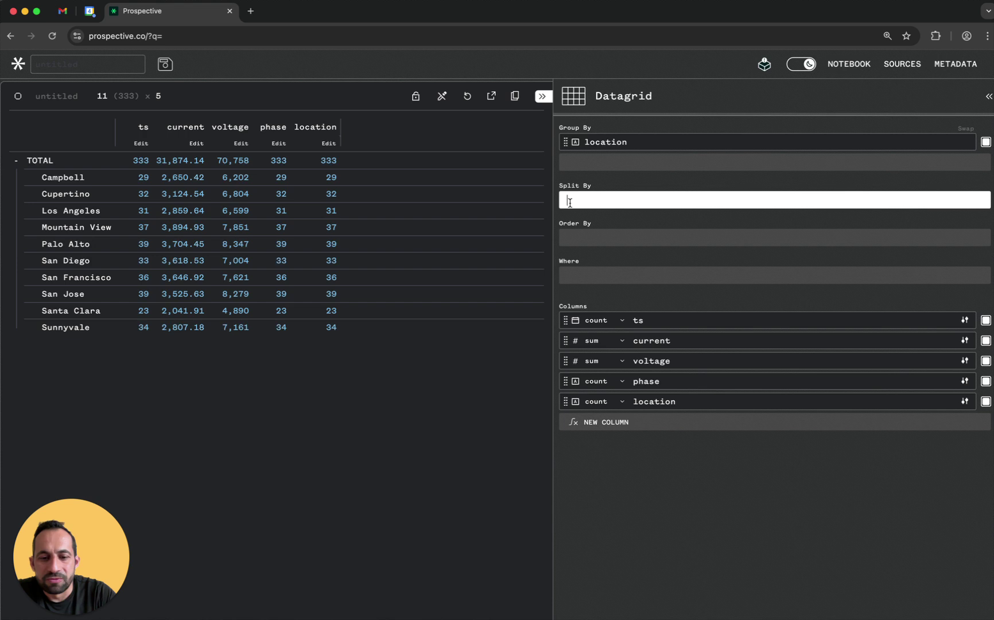
pyautogui.write('phas')
pyautogui.press('Return')
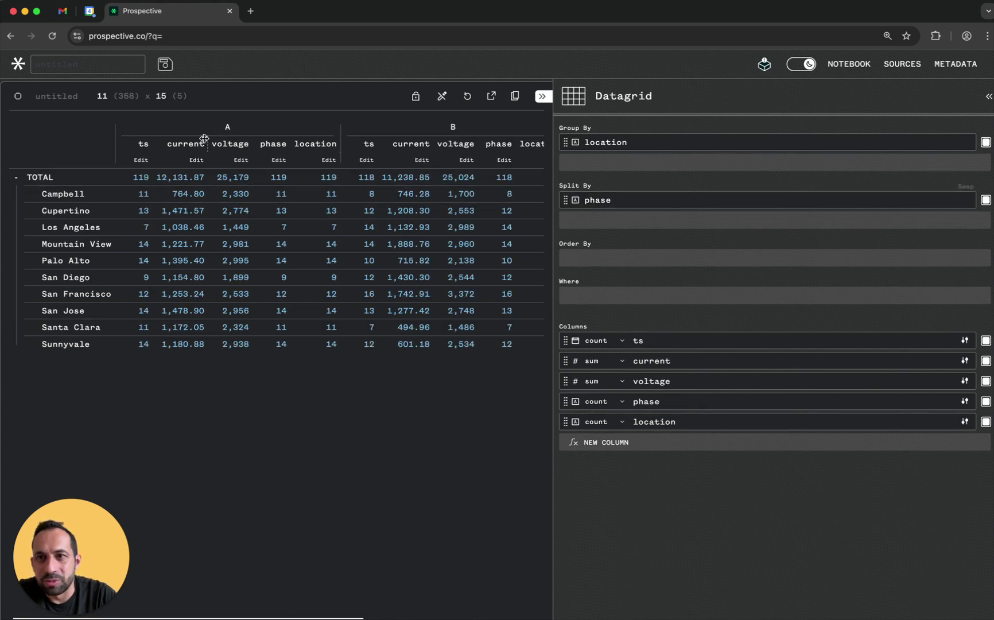
# - Set the column aggregates to last for ts, mean for voltage and current, and dominant for location, and close the datagrid's settings
pyautogui.click(597, 341)
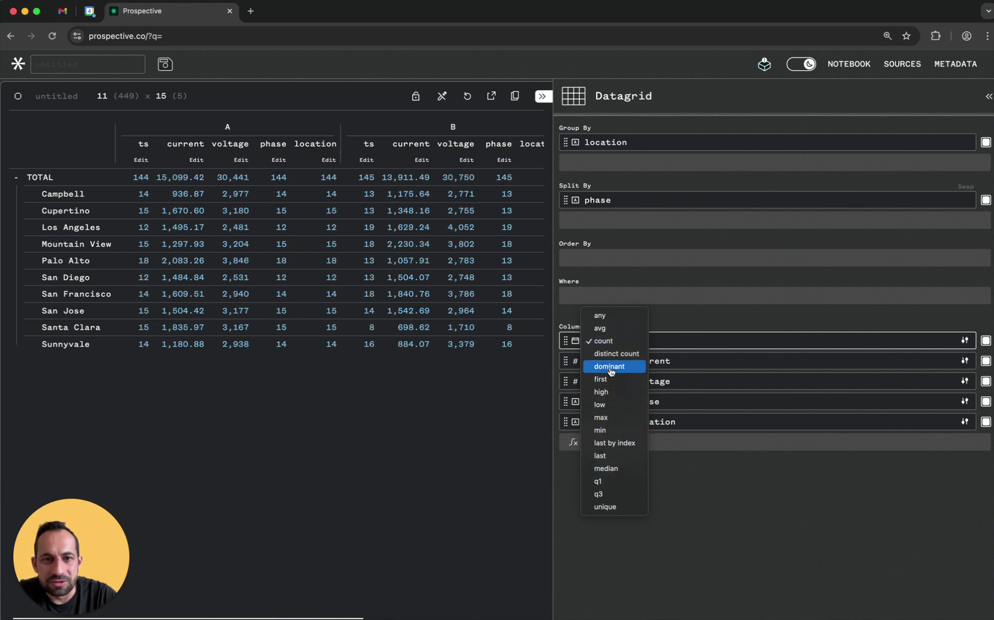
pyautogui.click(601, 455)
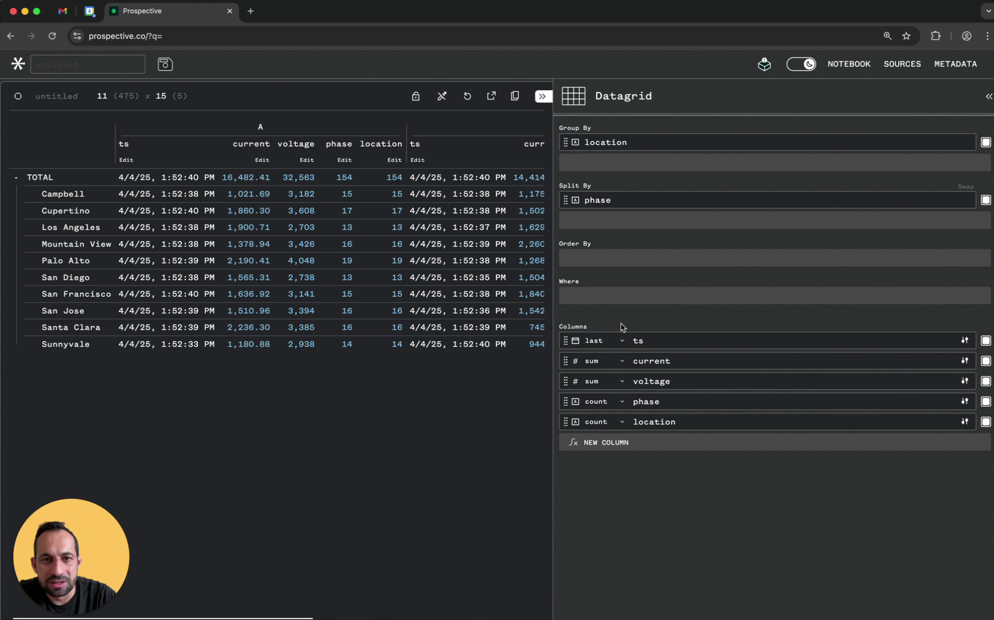
pyautogui.click(604, 383)
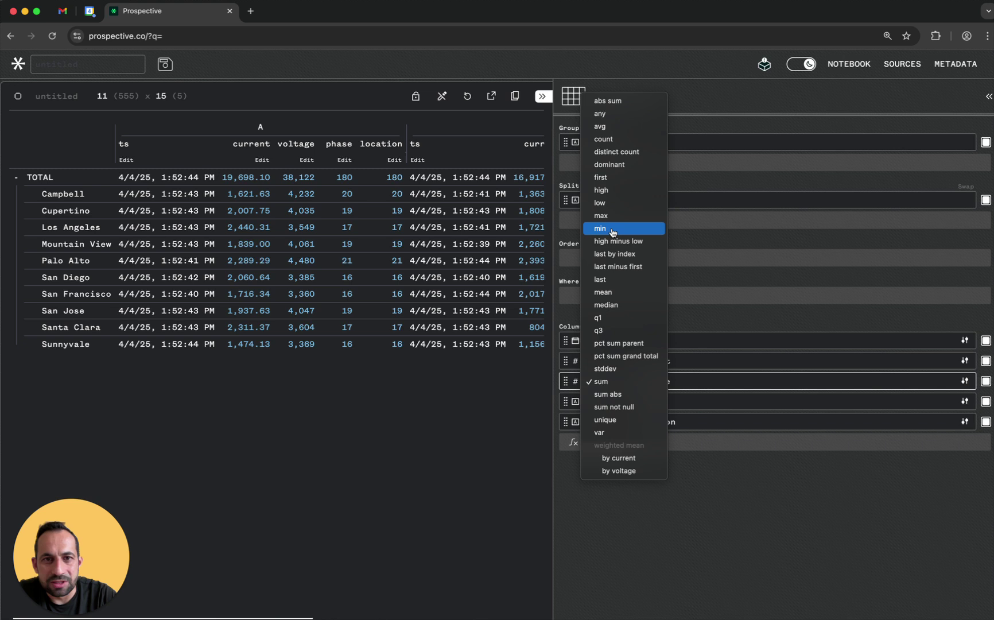
pyautogui.click(603, 291)
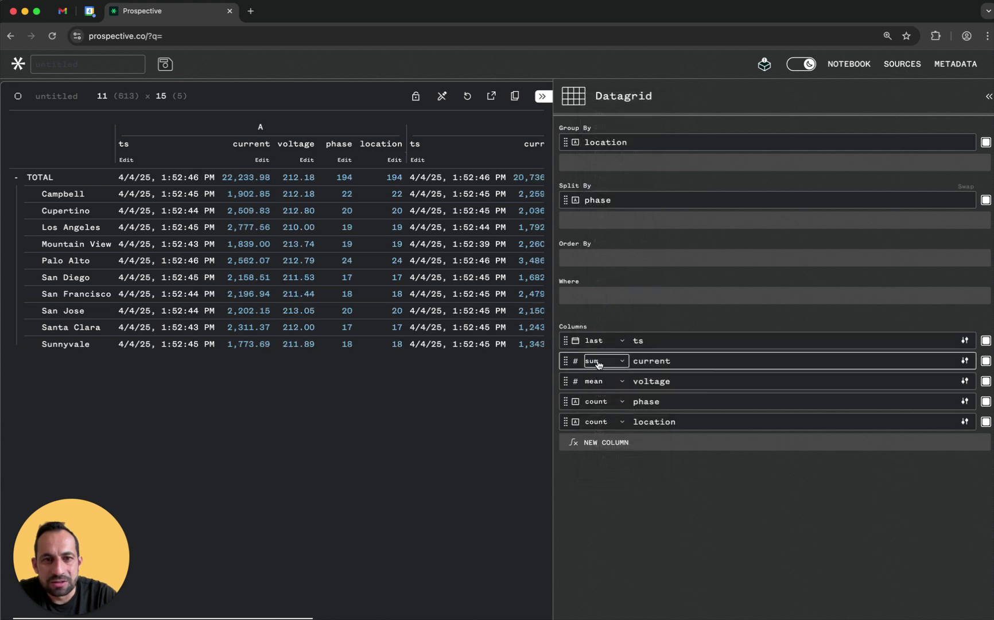
pyautogui.click(597, 361)
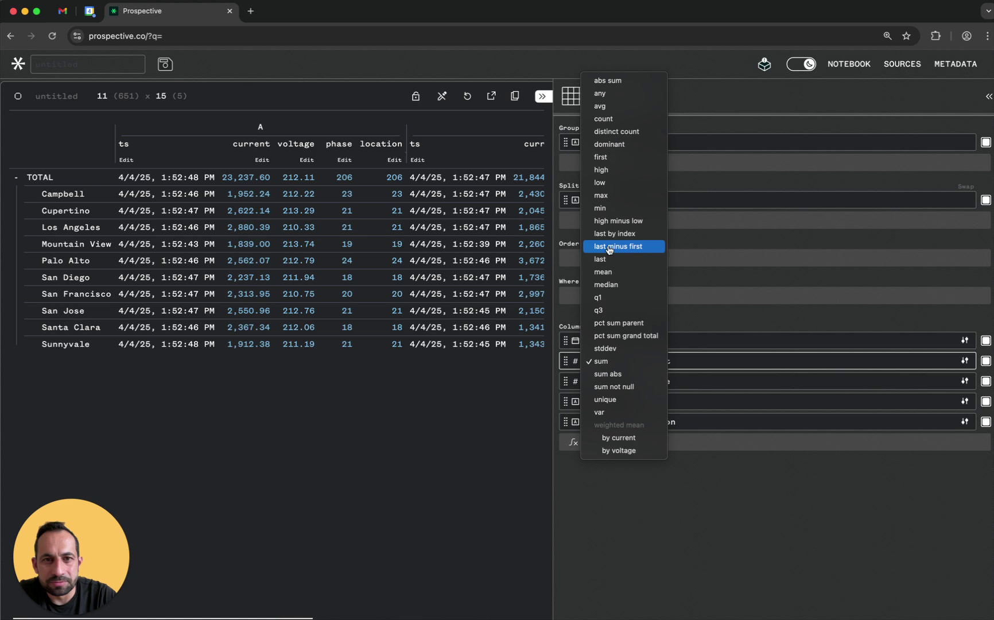
pyautogui.click(609, 273)
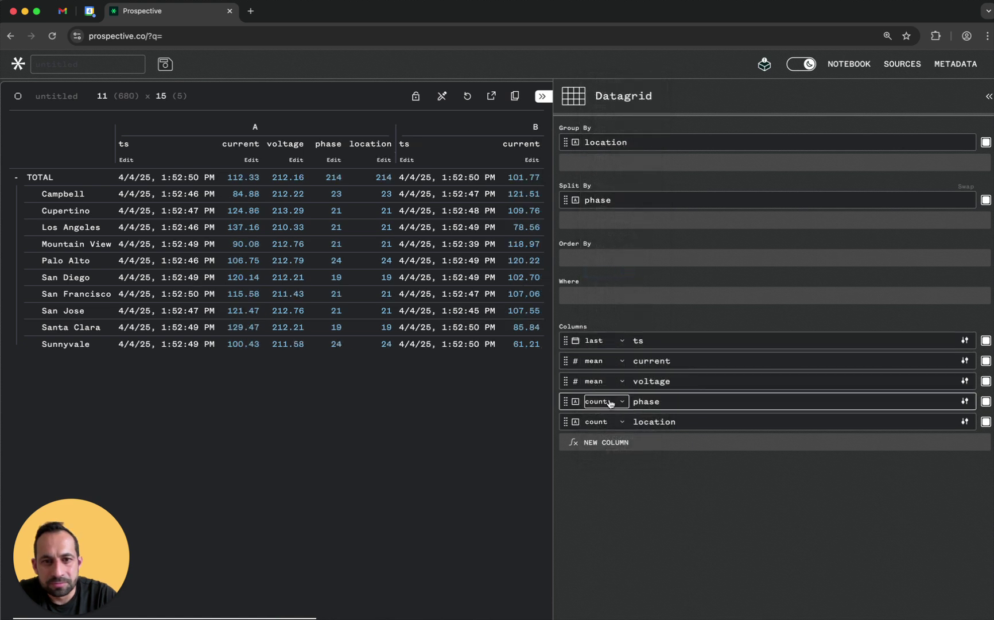
pyautogui.click(608, 422)
pyautogui.click(609, 447)
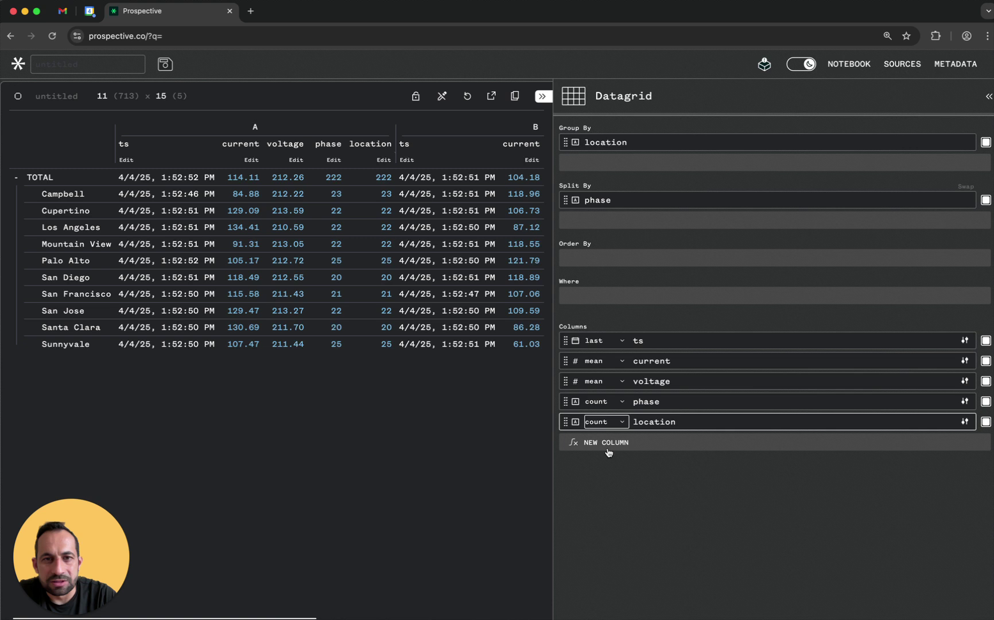
pyautogui.click(542, 96)
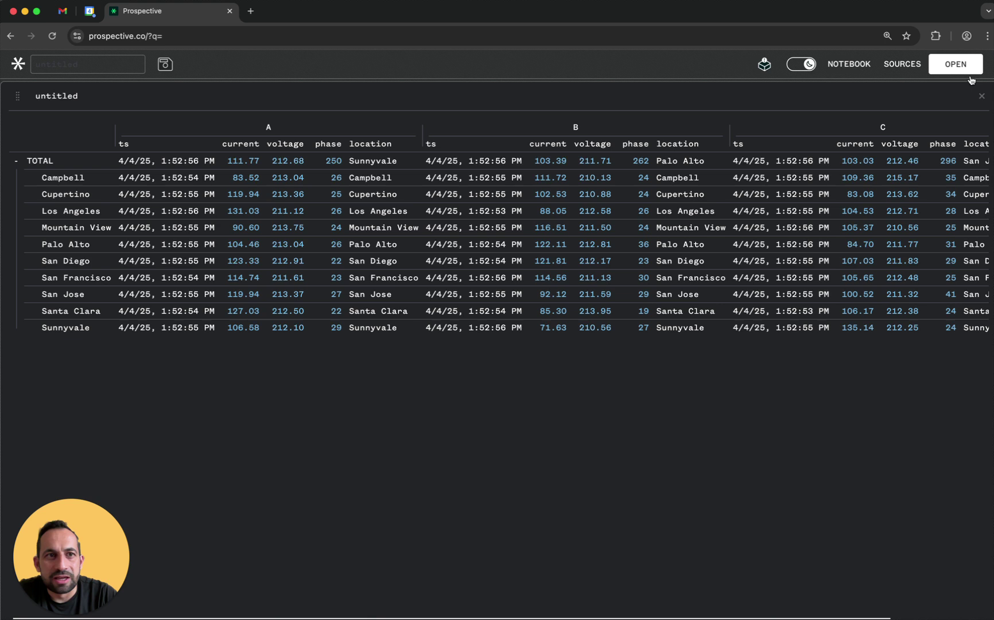
# - Review the new nats:// connection form in the project's data sources and close the sources view without connecting
pyautogui.click(902, 64)
pyautogui.click(832, 184)
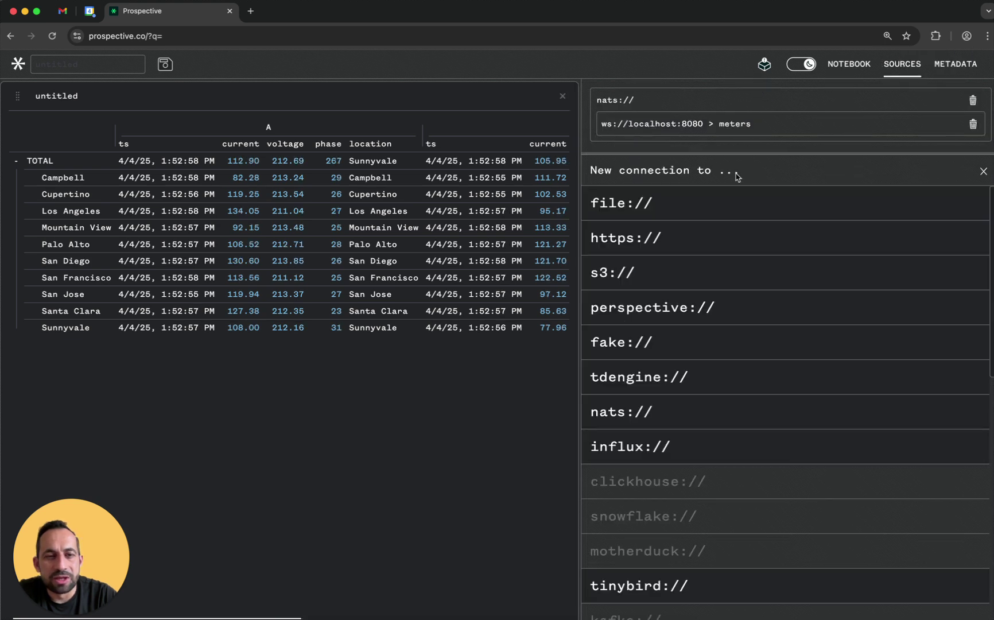
pyautogui.click(633, 414)
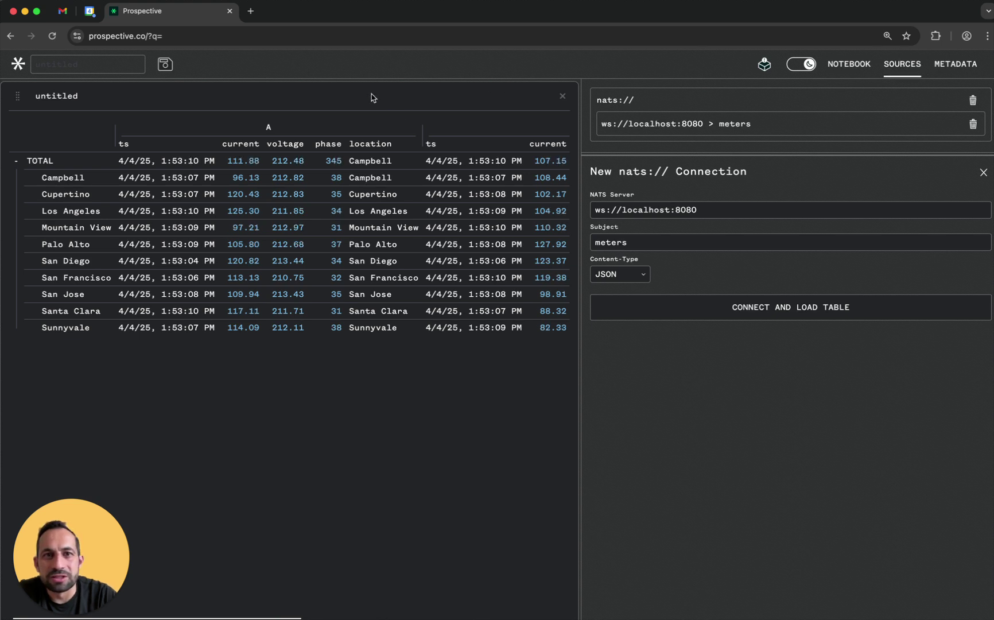
pyautogui.click(905, 71)
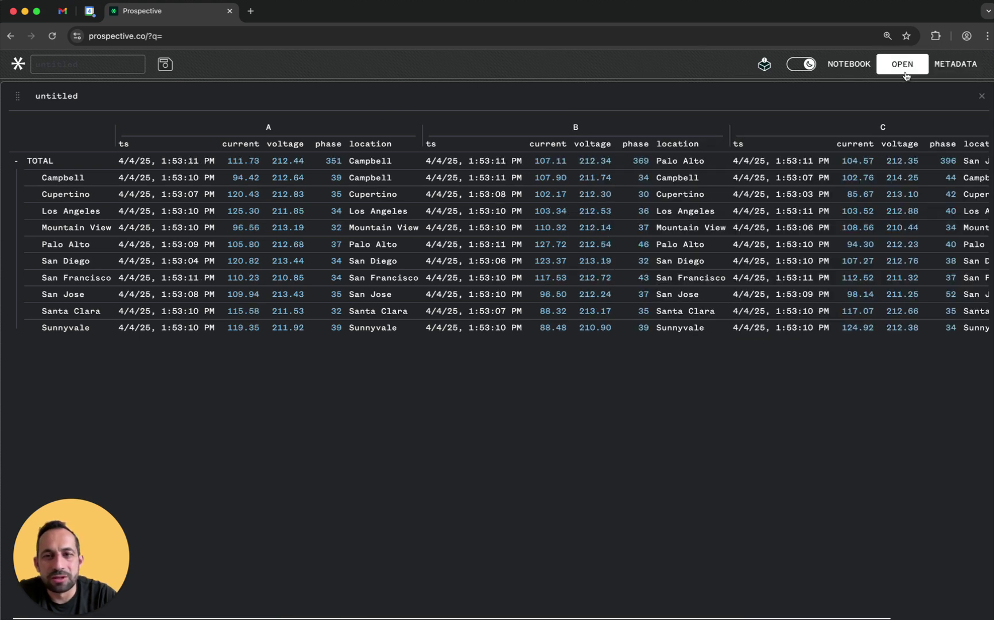
# - Duplicate the datagrid panel and turn the copy into a Candlestick chart, closing its settings to show both panels
pyautogui.rightClick(374, 97)
pyautogui.click(390, 139)
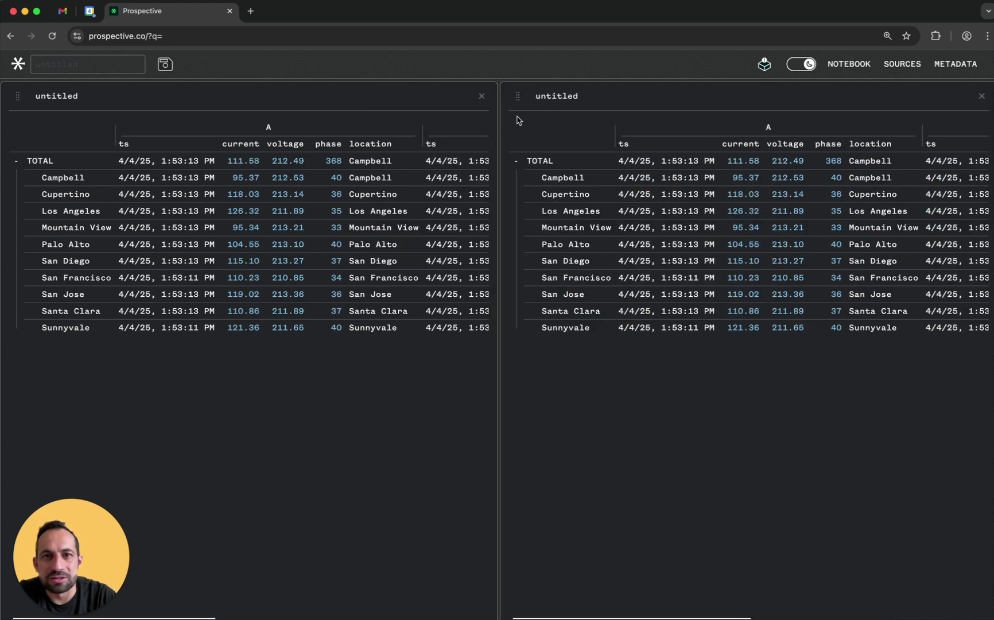
pyautogui.doubleClick(555, 97)
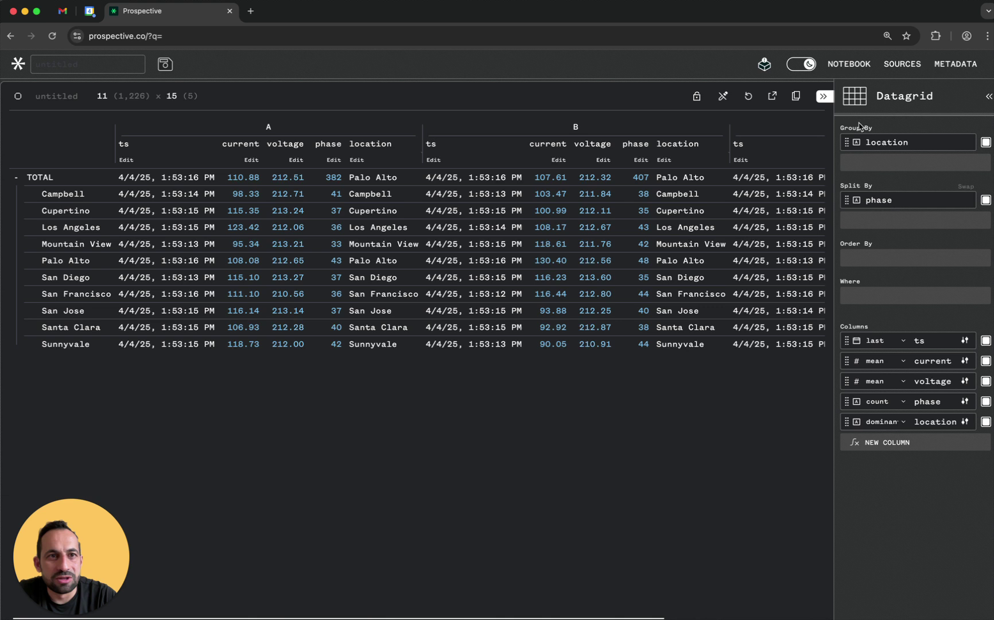
pyautogui.moveTo(834, 119); pyautogui.dragTo(590, 119)
pyautogui.click(660, 96)
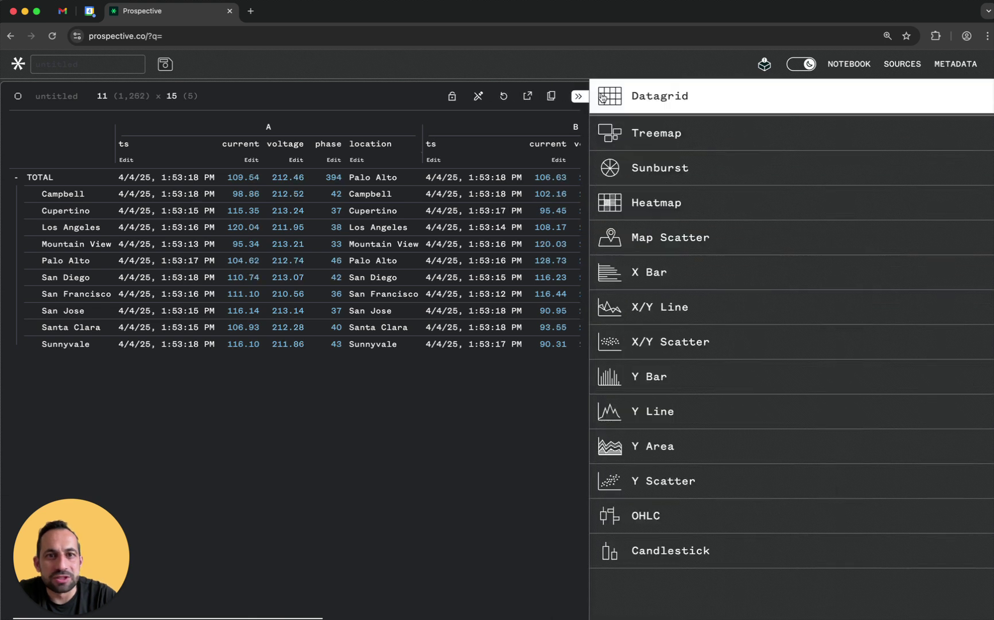
pyautogui.click(657, 550)
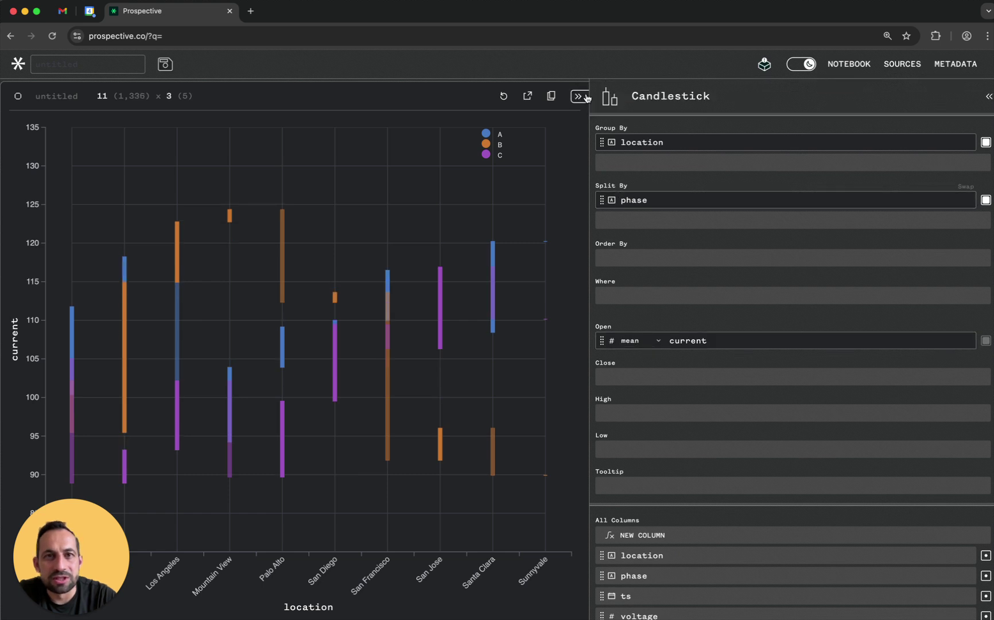
pyautogui.click(578, 96)
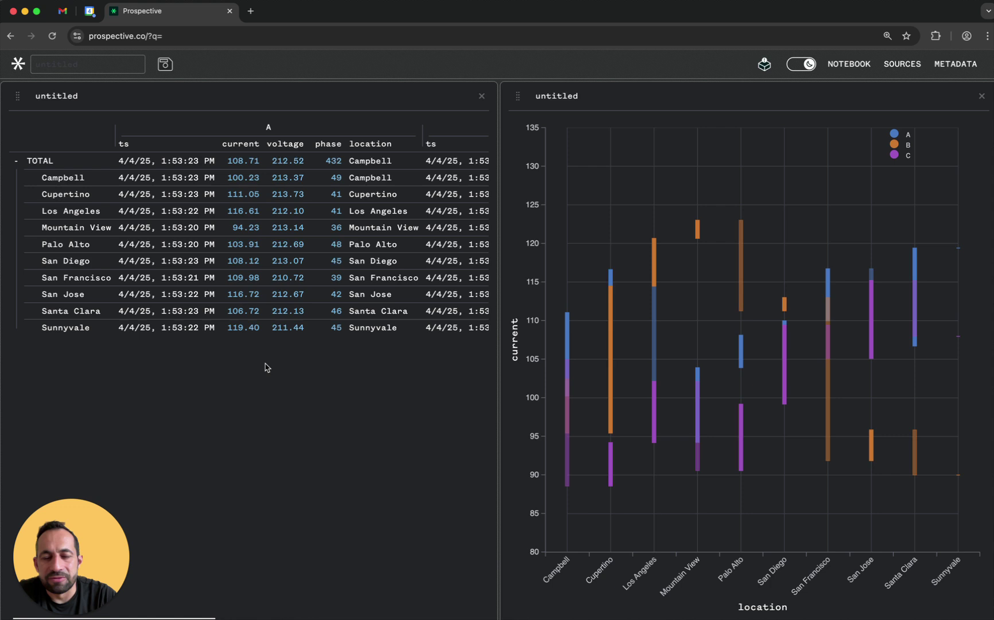